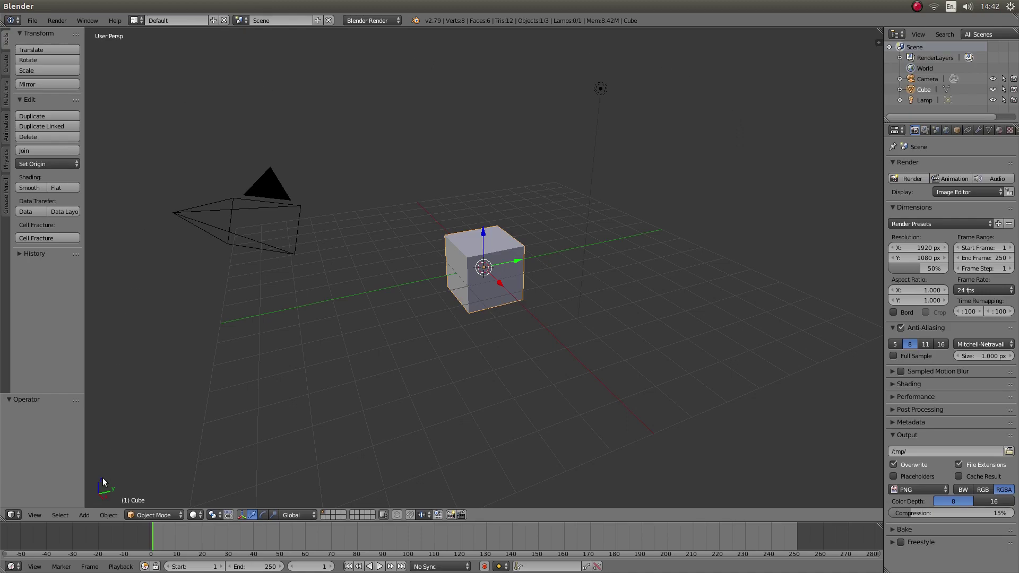
- Open the Editor Type menu at the left of the 3D View header
{"action": "left_click", "coordinate": [11, 515]}
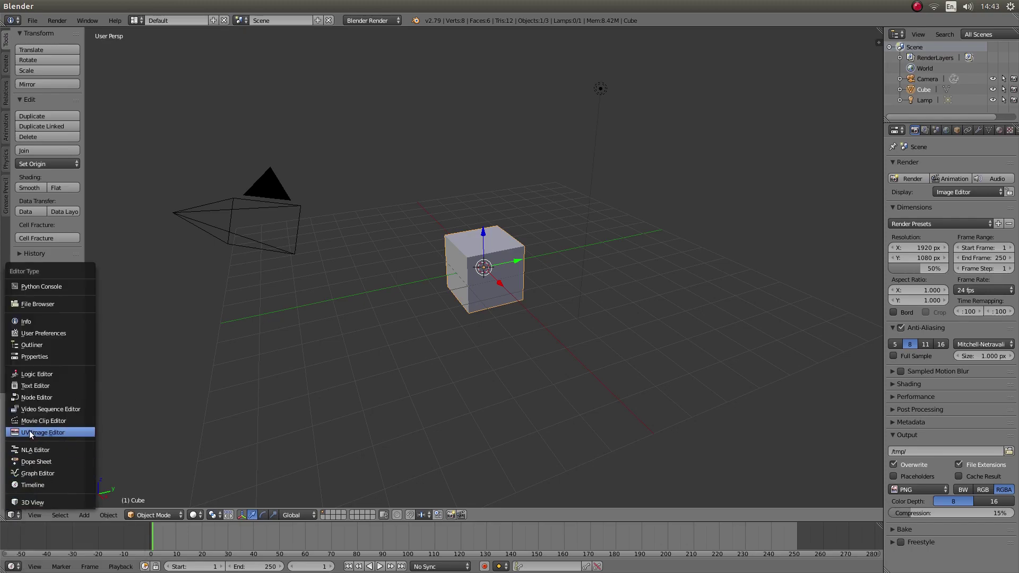
- Switch the main area from the 3D View to the UV/Image Editor
{"action": "left_click", "coordinate": [61, 434]}
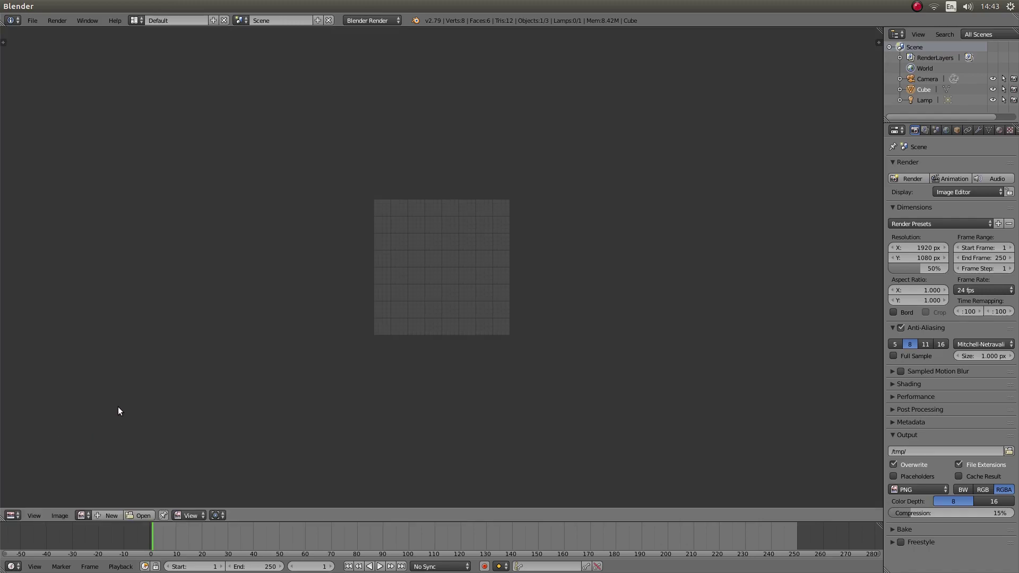
- Open f106294700.jpg from Pictures > Castle Combe in the image editor
{"action": "left_click", "coordinate": [141, 516]}
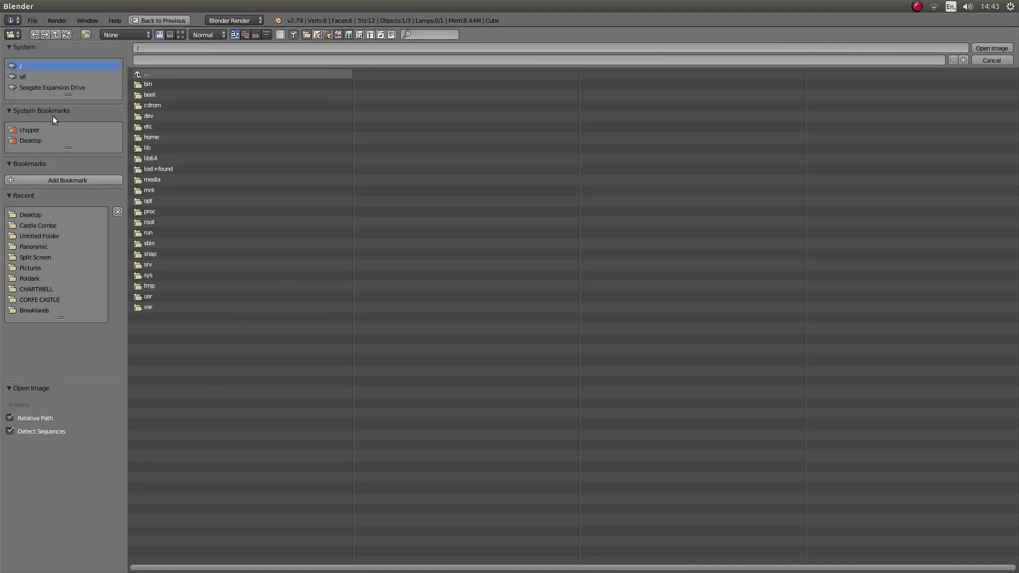
{"action": "left_click", "coordinate": [33, 129]}
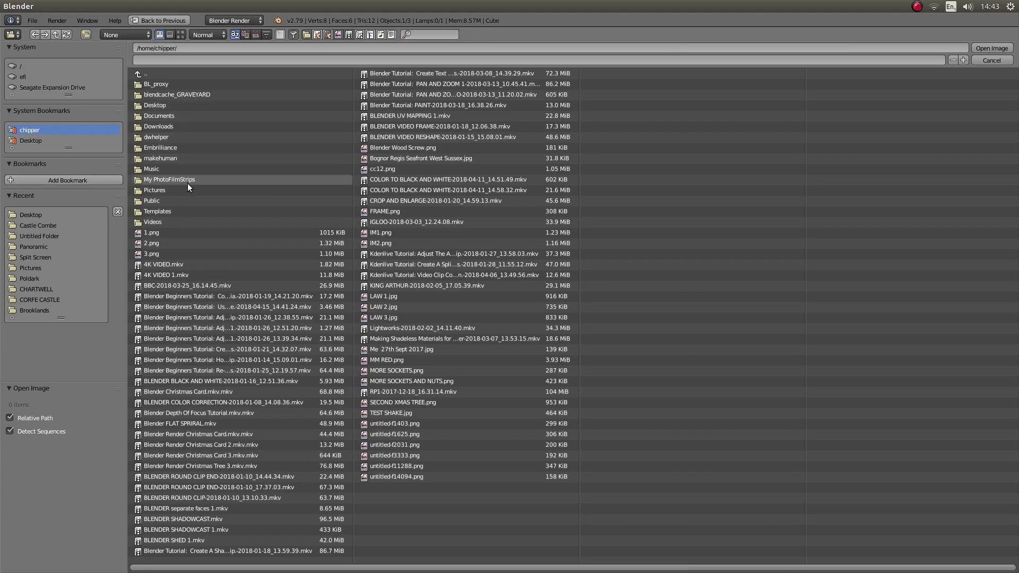
{"action": "left_click", "coordinate": [154, 190]}
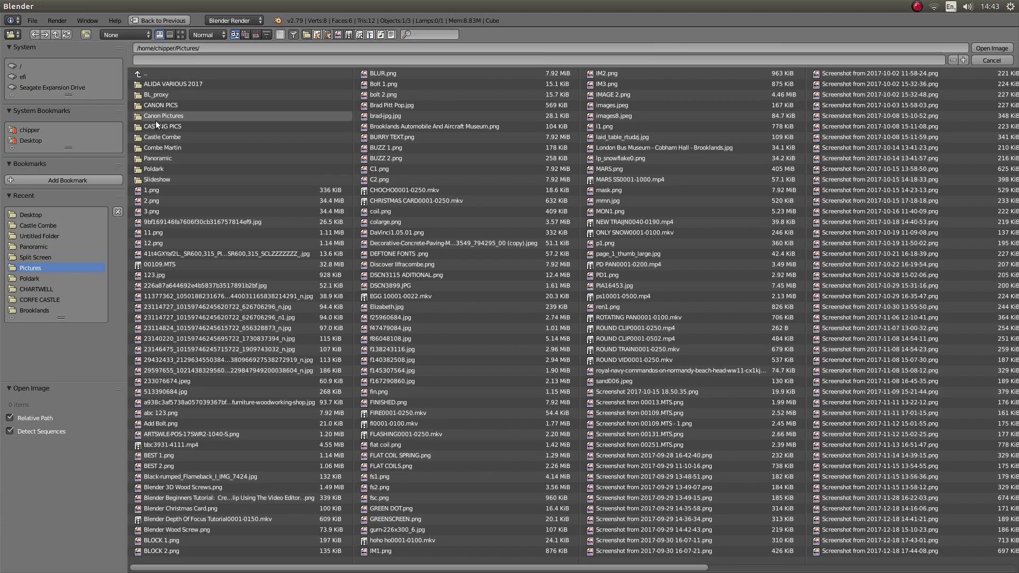
{"action": "left_click", "coordinate": [173, 136]}
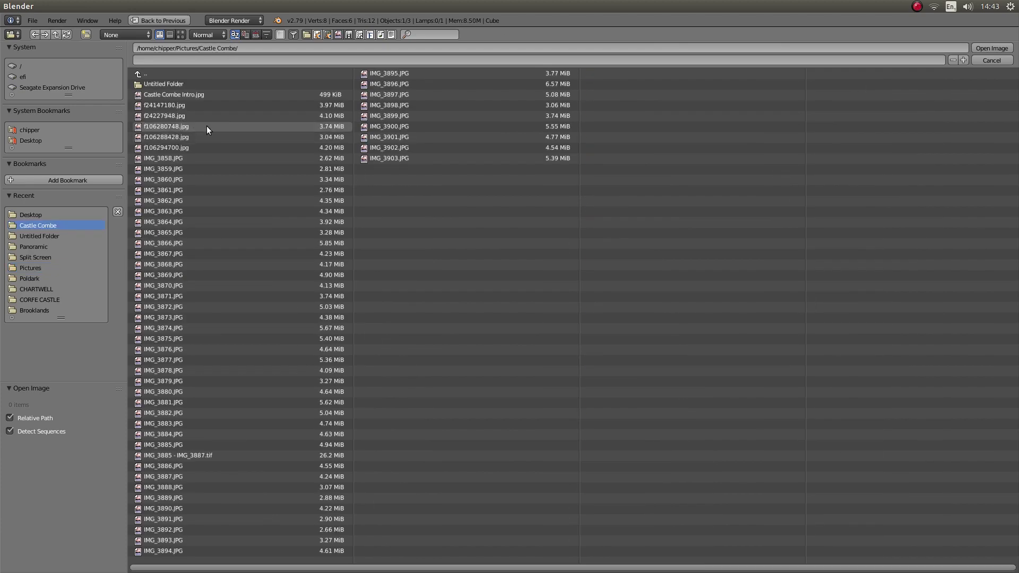
{"action": "left_click", "coordinate": [180, 34]}
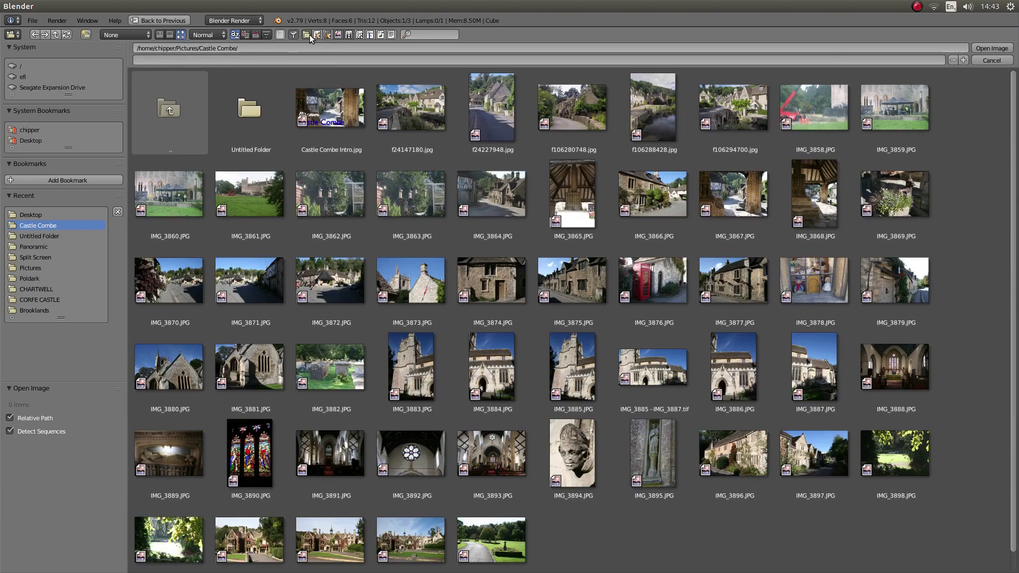
{"action": "left_click", "coordinate": [729, 108]}
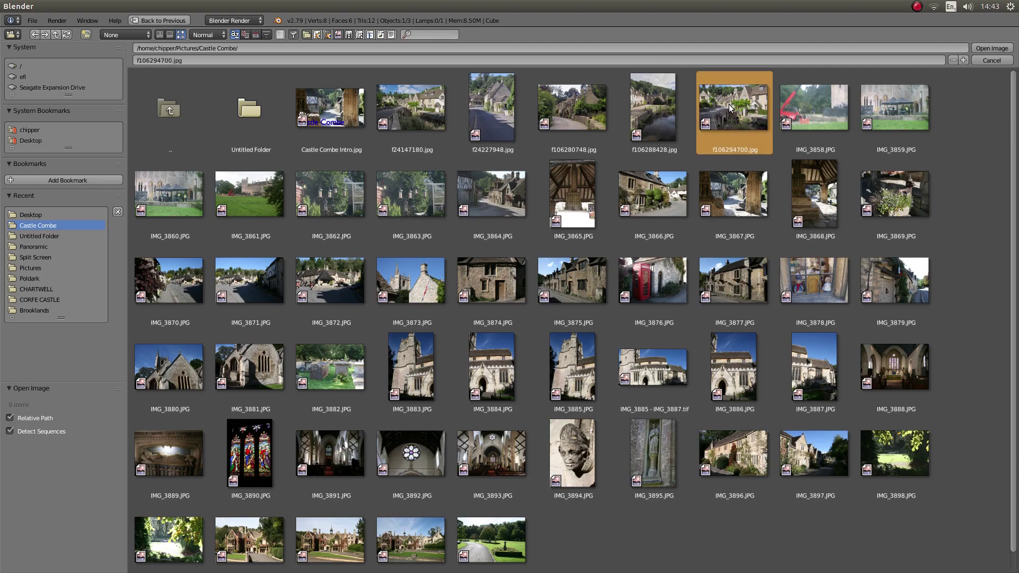
{"action": "left_click", "coordinate": [992, 49]}
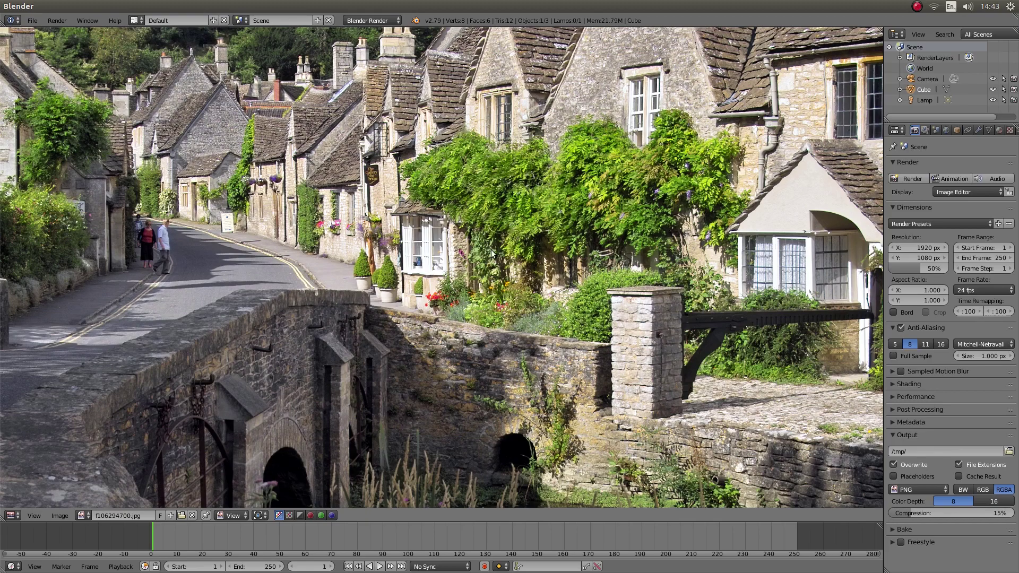
- Zoom out until the whole Castle Combe street photo is visible
{"action": "scroll", "coordinate": [492, 240], "scroll_direction": "down", "scroll_amount": 3}
{"action": "scroll", "coordinate": [489, 241], "scroll_direction": "up", "scroll_amount": 3}
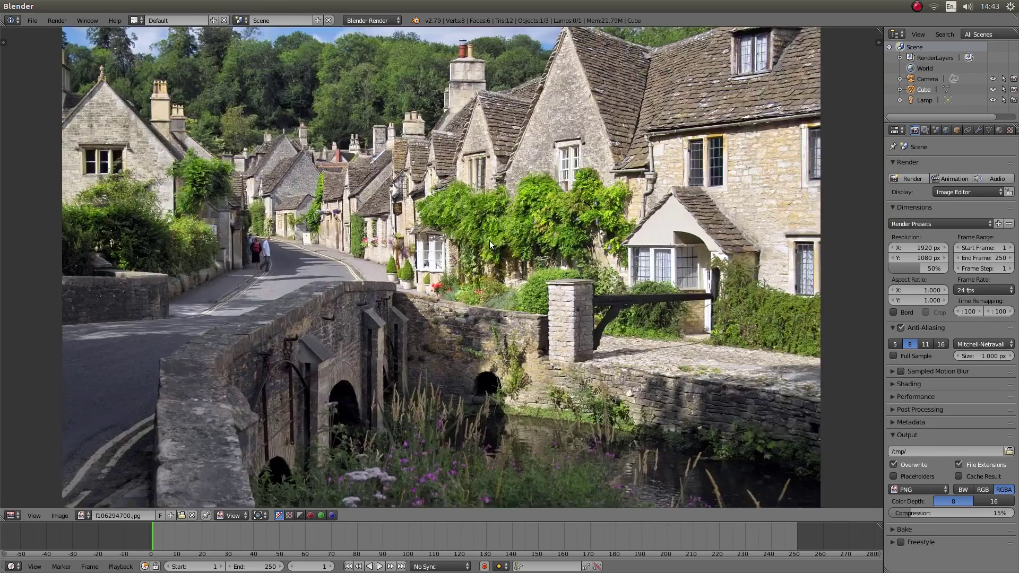
{"action": "scroll", "coordinate": [488, 241], "scroll_direction": "down", "scroll_amount": 3}
{"action": "scroll", "coordinate": [487, 241], "scroll_direction": "up", "scroll_amount": 2}
{"action": "scroll", "coordinate": [487, 241], "scroll_direction": "down", "scroll_amount": 1}
{"action": "scroll", "coordinate": [487, 241], "scroll_direction": "down", "scroll_amount": 2}
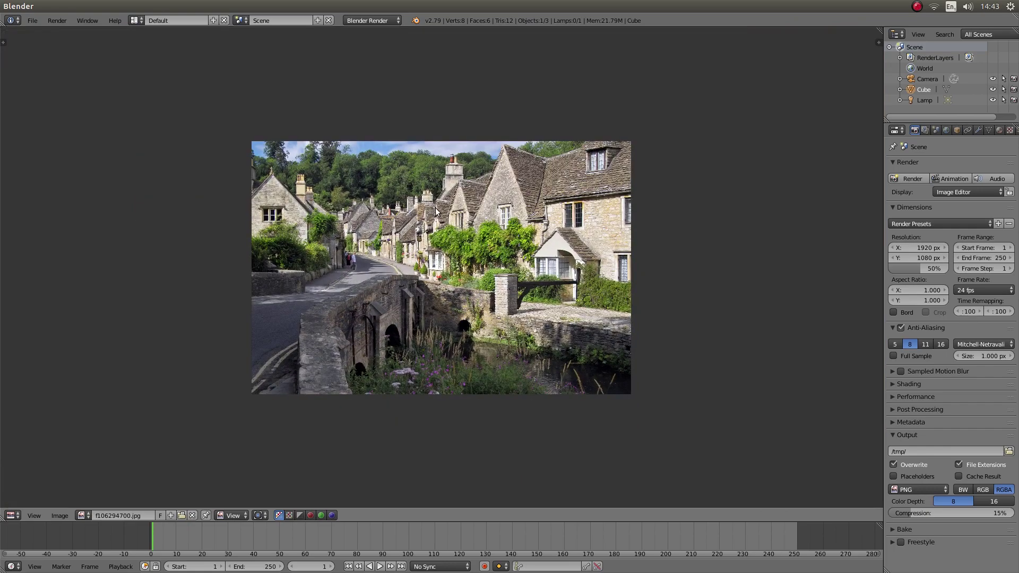
{"action": "scroll", "coordinate": [430, 209], "scroll_direction": "up", "scroll_amount": 1}
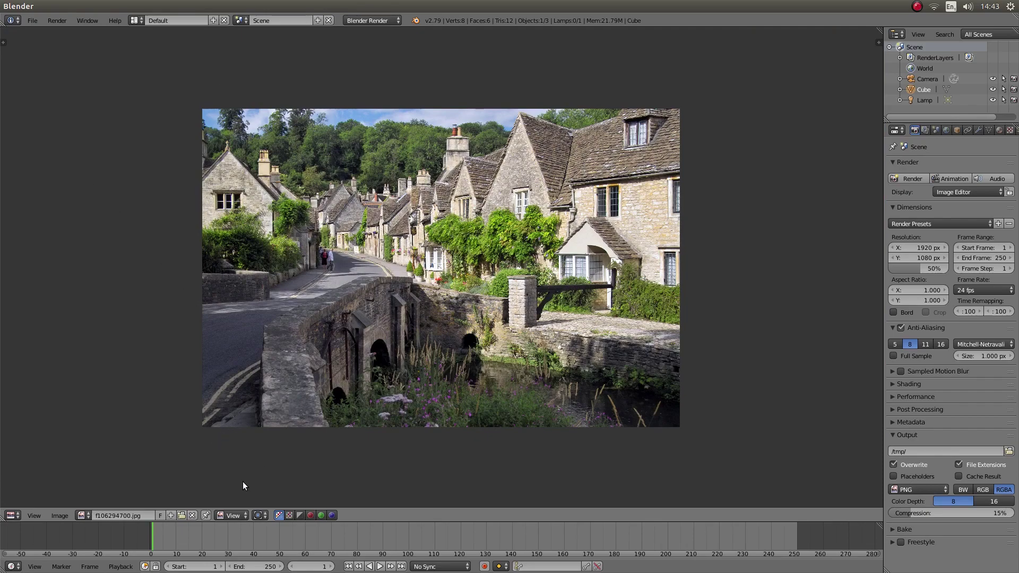
- Switch the image editor to Paint mode and change the brush blend from Mix to Saturation
{"action": "left_click", "coordinate": [234, 515]}
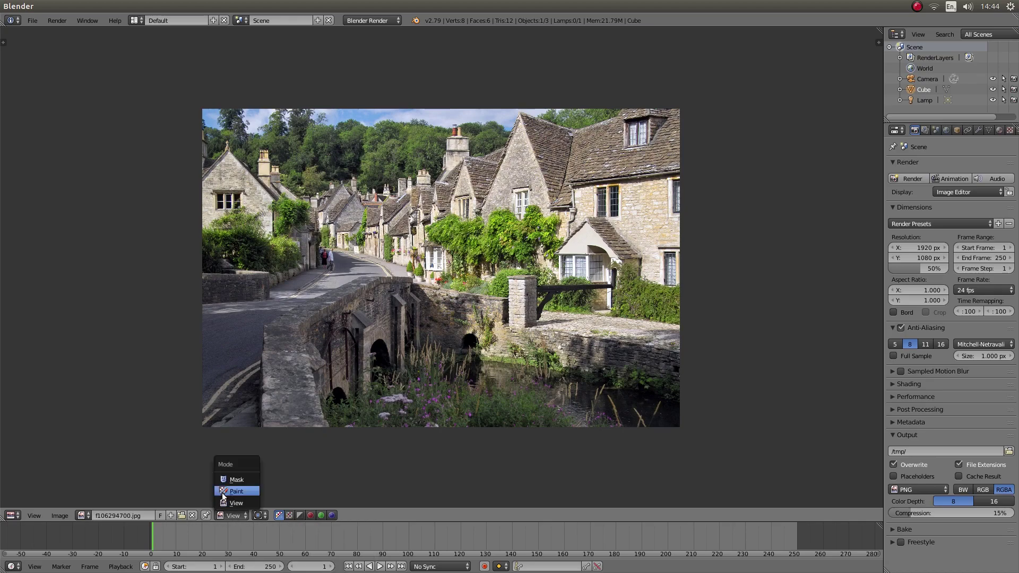
{"action": "left_click", "coordinate": [243, 491]}
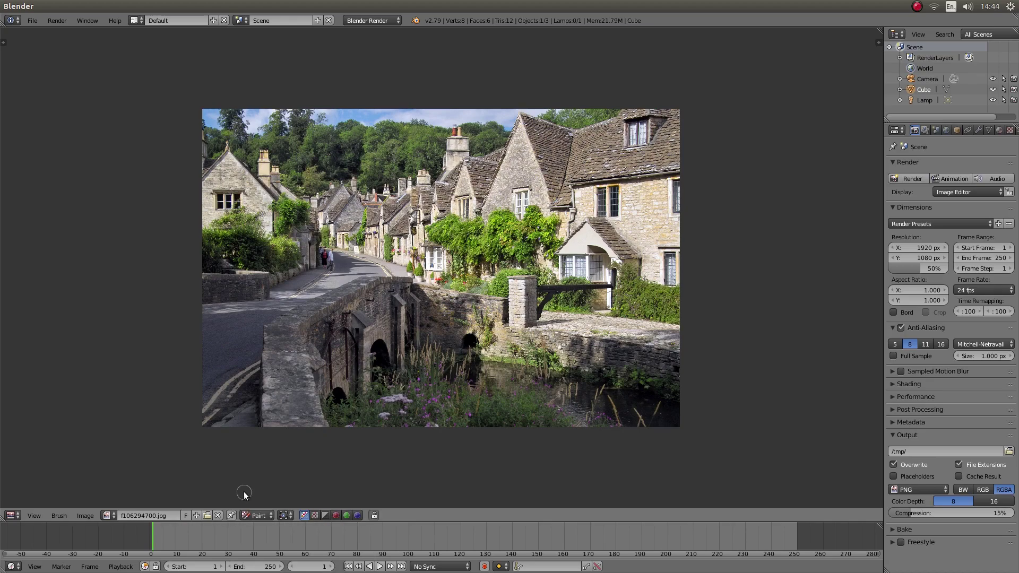
{"action": "left_click", "coordinate": [5, 42]}
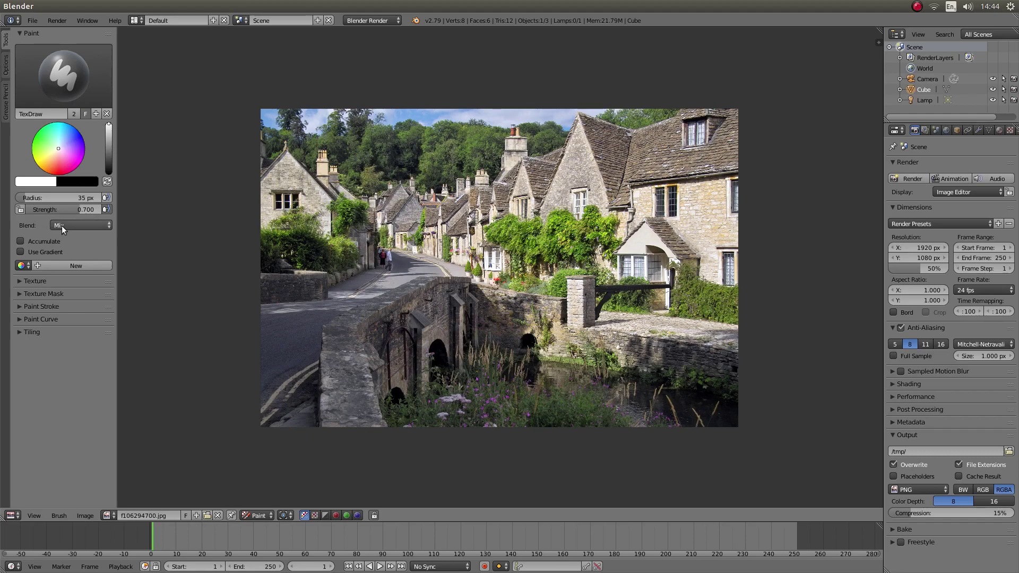
{"action": "left_click", "coordinate": [76, 224]}
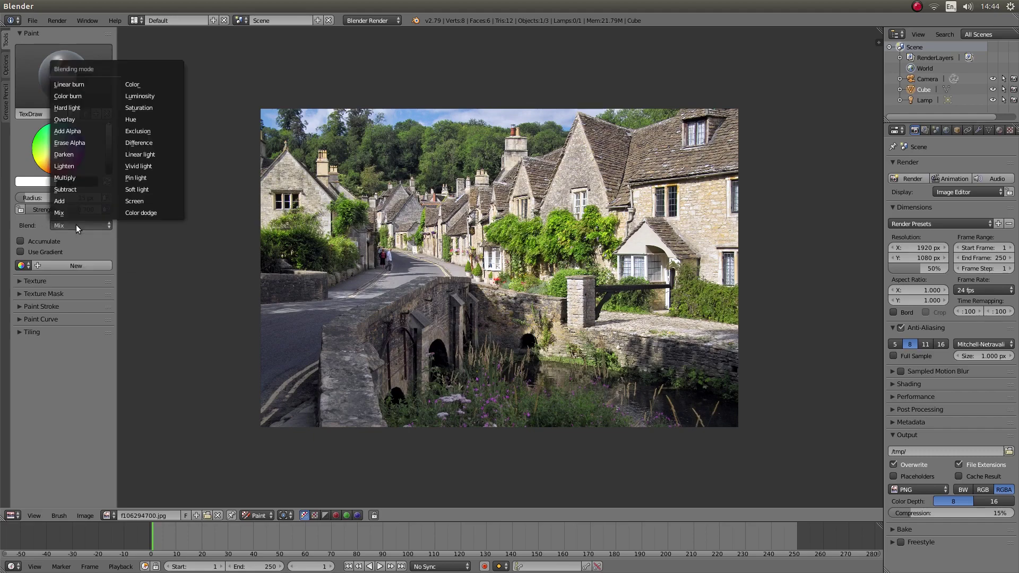
{"action": "left_click", "coordinate": [153, 109]}
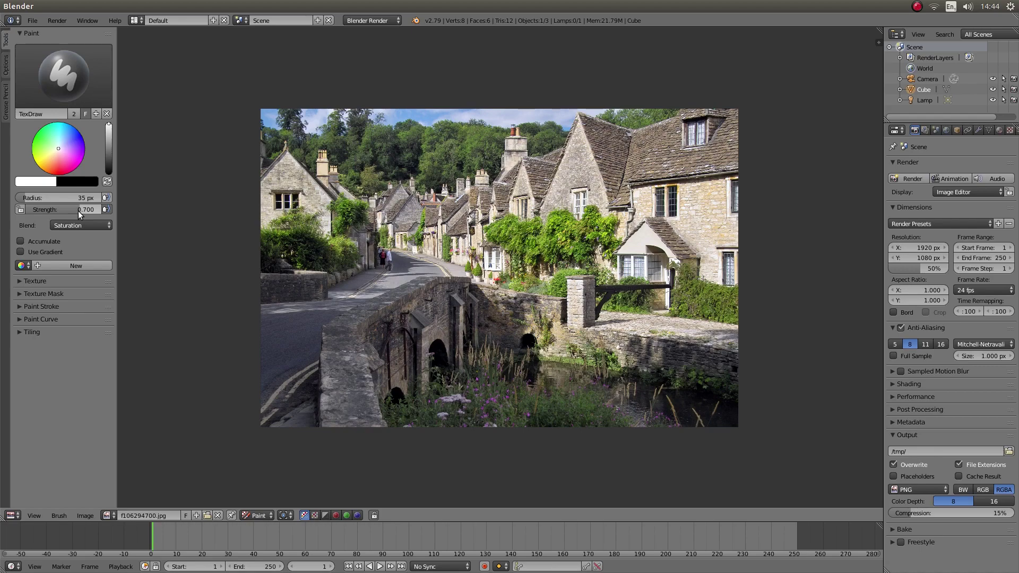
- Set the TexDraw brush strength to 1.000 and radius to 500 px
{"action": "left_click_drag", "start_coordinate": [59, 209], "coordinate": [68, 210]}
{"action": "left_click_drag", "start_coordinate": [31, 197], "coordinate": [125, 186]}
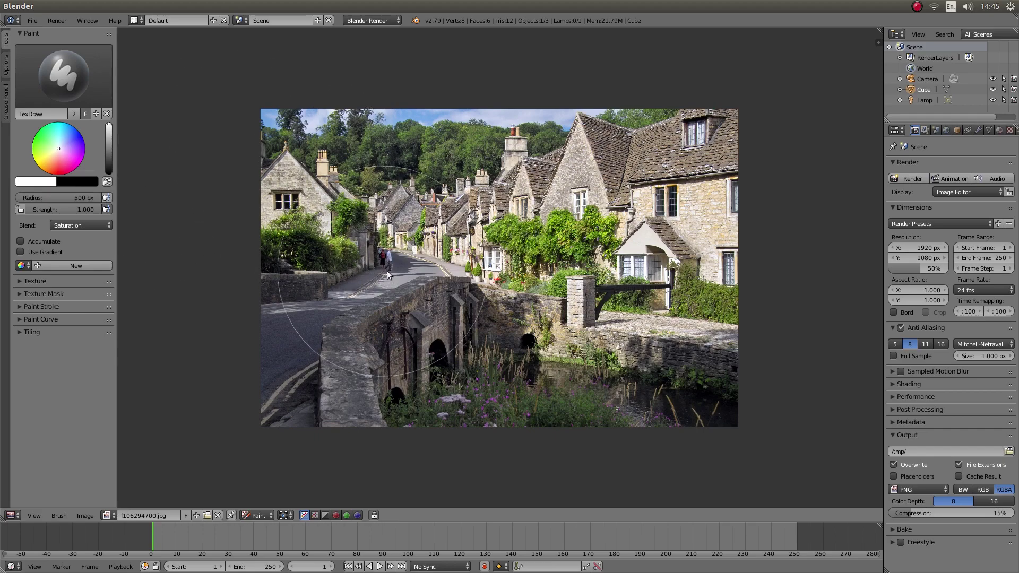
{"action": "scroll", "coordinate": [477, 261], "scroll_direction": "down", "scroll_amount": 2}
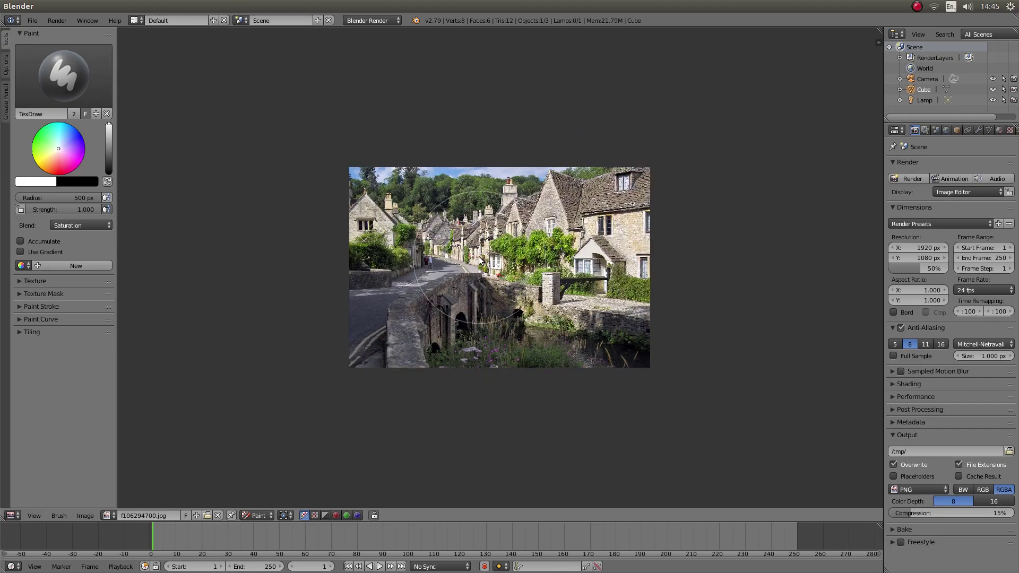
{"action": "scroll", "coordinate": [479, 260], "scroll_direction": "down", "scroll_amount": 1}
{"action": "scroll", "coordinate": [478, 261], "scroll_direction": "up", "scroll_amount": 2}
{"action": "scroll", "coordinate": [476, 261], "scroll_direction": "down", "scroll_amount": 1}
{"action": "scroll", "coordinate": [474, 262], "scroll_direction": "up", "scroll_amount": 1}
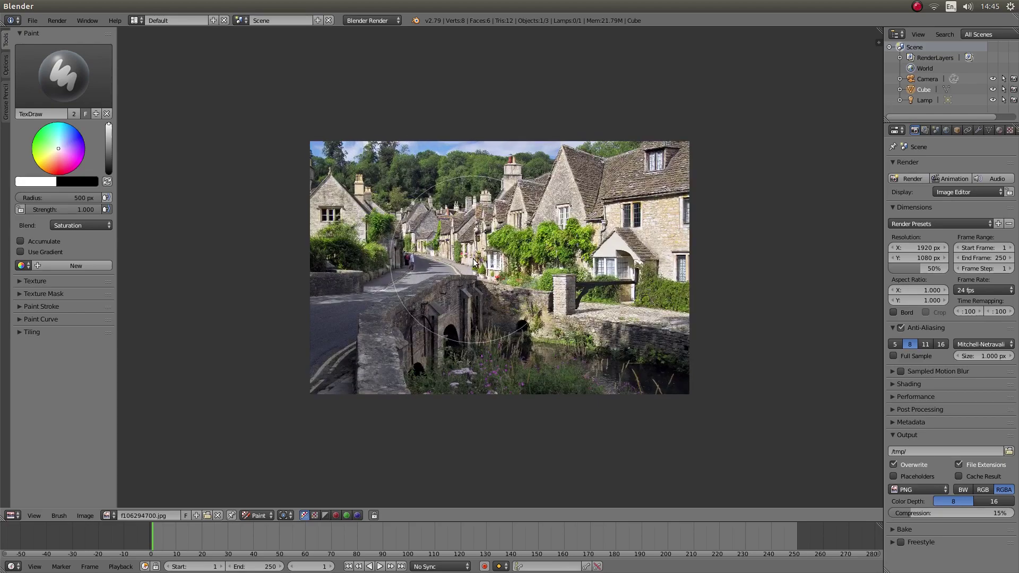
{"action": "scroll", "coordinate": [474, 261], "scroll_direction": "up", "scroll_amount": 1}
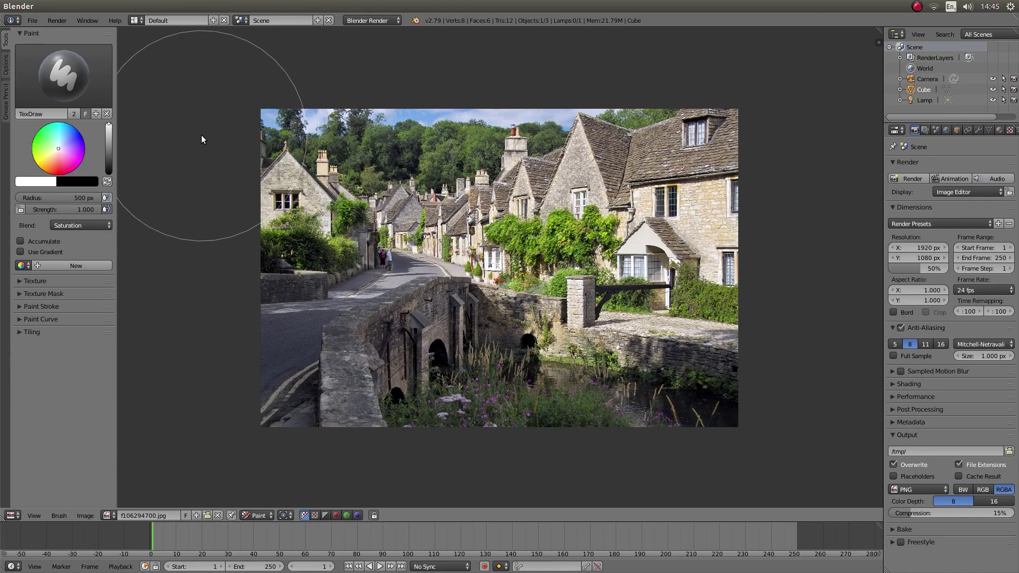
{"action": "mouse_move", "coordinate": [202, 139]}
{"action": "left_mouse_down"}
{"action": "mouse_move", "coordinate": [644, 136]}
{"action": "mouse_move", "coordinate": [727, 154]}
{"action": "mouse_move", "coordinate": [737, 168]}
{"action": "mouse_move", "coordinate": [648, 203]}
{"action": "mouse_move", "coordinate": [250, 204]}
{"action": "mouse_move", "coordinate": [440, 266]}
{"action": "mouse_move", "coordinate": [670, 276]}
{"action": "mouse_move", "coordinate": [725, 314]}
{"action": "mouse_move", "coordinate": [589, 340]}
{"action": "mouse_move", "coordinate": [366, 324]}
{"action": "mouse_move", "coordinate": [310, 332]}
{"action": "mouse_move", "coordinate": [280, 388]}
{"action": "mouse_move", "coordinate": [343, 408]}
{"action": "mouse_move", "coordinate": [451, 419]}
{"action": "mouse_move", "coordinate": [675, 409]}
{"action": "mouse_move", "coordinate": [679, 361]}
{"action": "mouse_move", "coordinate": [574, 400]}
{"action": "mouse_move", "coordinate": [531, 313]}
{"action": "mouse_move", "coordinate": [498, 282]}
{"action": "mouse_move", "coordinate": [501, 242]}
{"action": "left_mouse_up"}
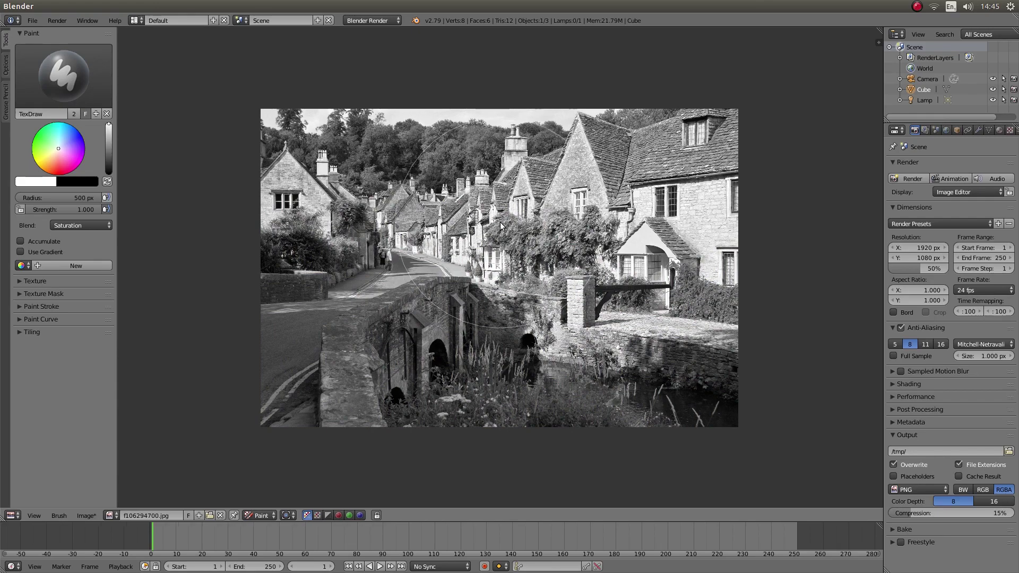
{"action": "key", "text": "ctrl+z"}
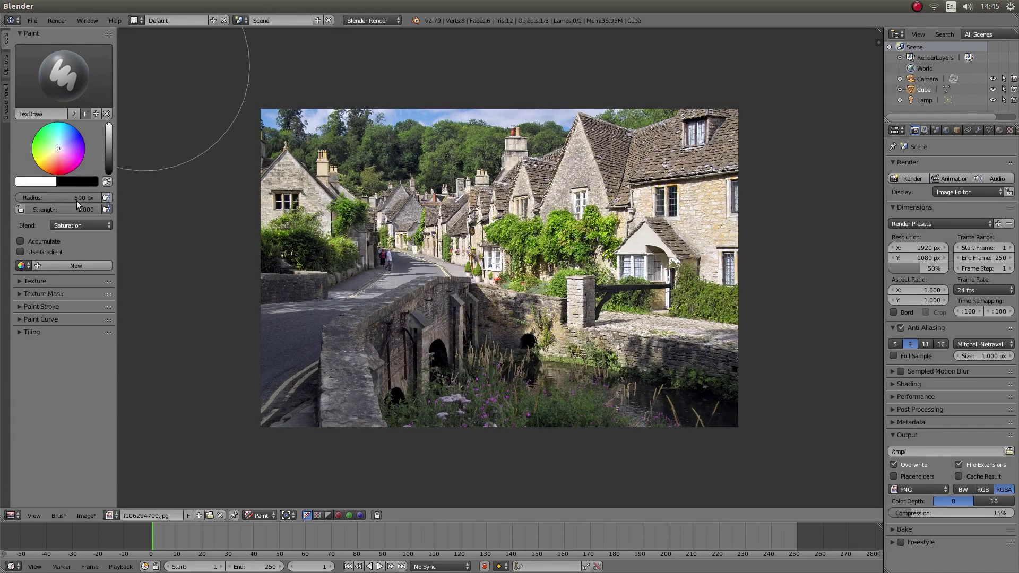
- Shrink the brush radius to 88 px, test a stroke on the ivy, and undo it
{"action": "left_click_drag", "start_coordinate": [77, 201], "coordinate": [59, 200]}
{"action": "left_click_drag", "start_coordinate": [53, 199], "coordinate": [47, 197]}
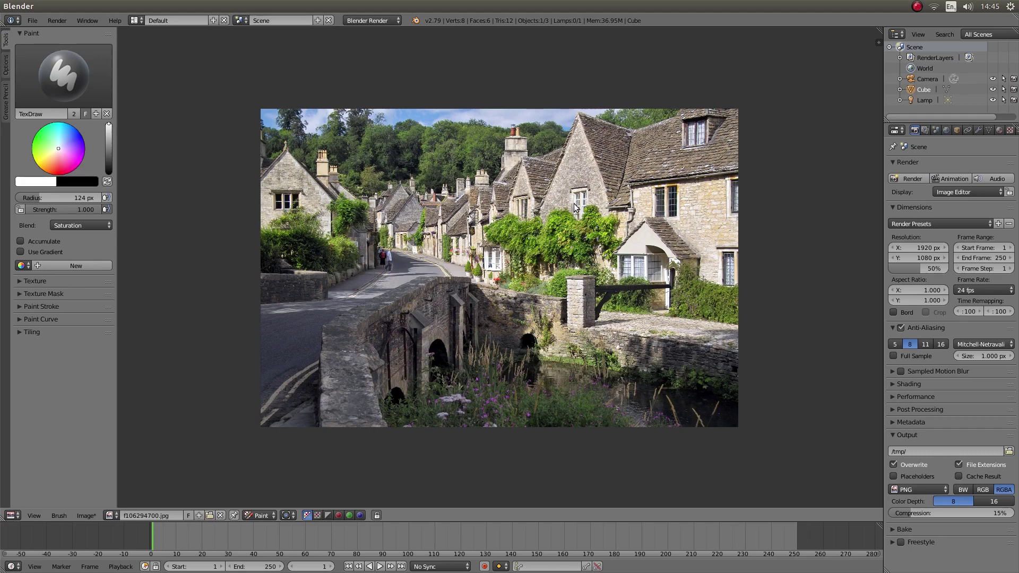
{"action": "left_click_drag", "start_coordinate": [58, 197], "coordinate": [53, 198]}
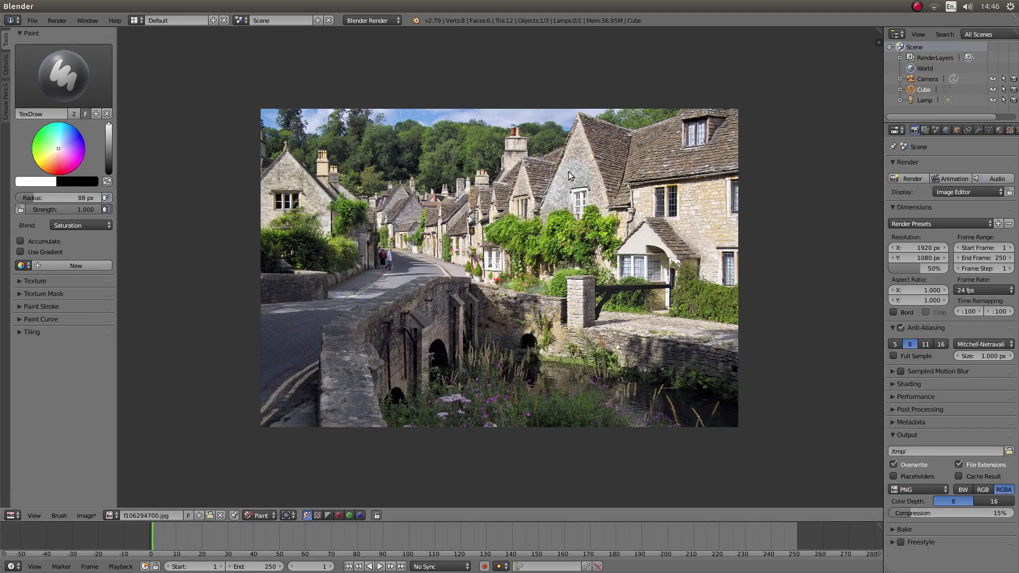
{"action": "mouse_move", "coordinate": [590, 204]}
{"action": "left_mouse_down"}
{"action": "mouse_move", "coordinate": [594, 218]}
{"action": "mouse_move", "coordinate": [599, 194]}
{"action": "mouse_move", "coordinate": [605, 220]}
{"action": "mouse_move", "coordinate": [578, 254]}
{"action": "mouse_move", "coordinate": [571, 238]}
{"action": "mouse_move", "coordinate": [600, 234]}
{"action": "mouse_move", "coordinate": [589, 228]}
{"action": "left_mouse_up"}
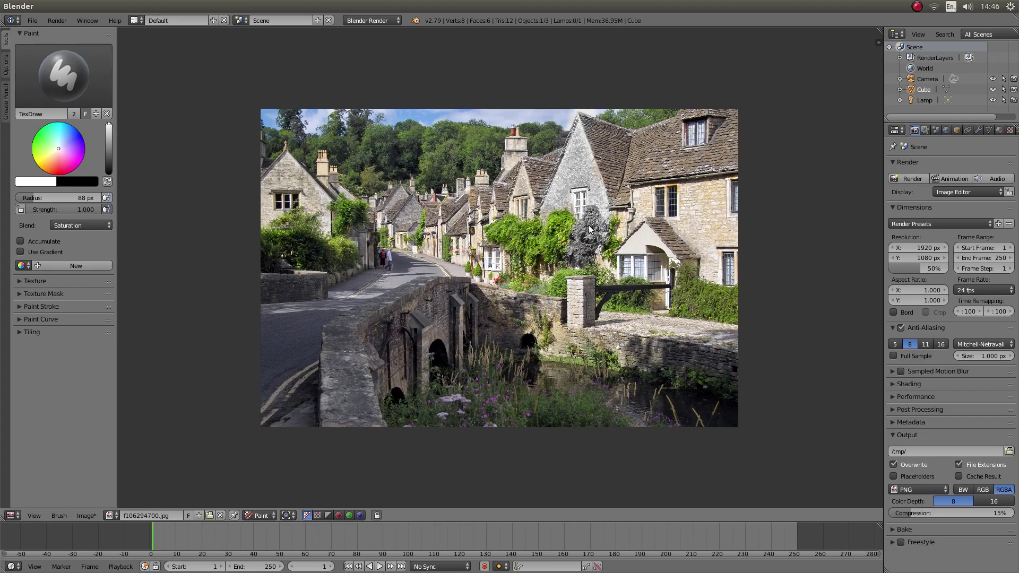
{"action": "key", "text": "ctrl+z"}
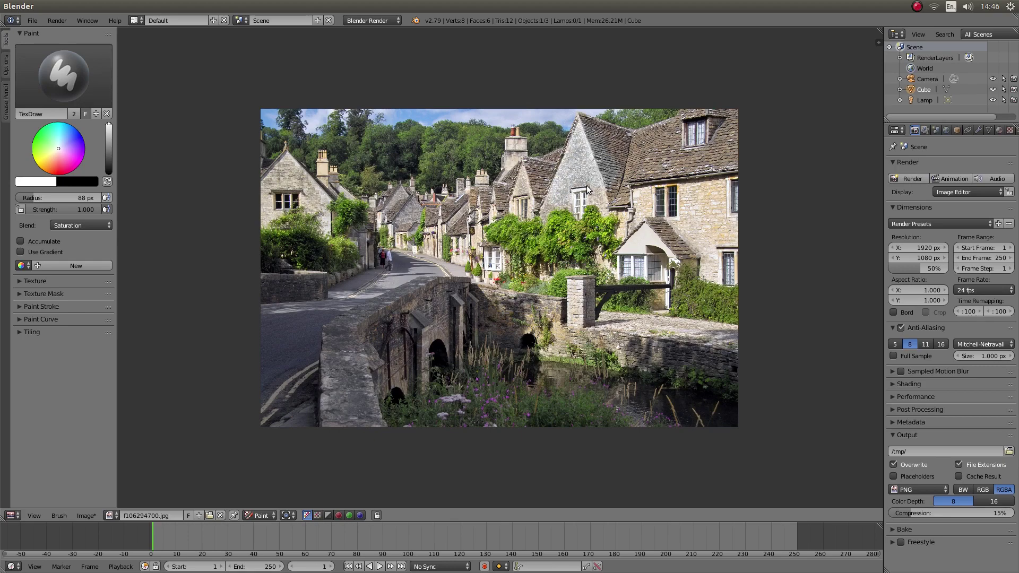
- Zoom and pan onto the ivy-covered houses, then begin editing the brush Radius field
{"action": "scroll", "coordinate": [584, 180], "scroll_direction": "up", "scroll_amount": 4}
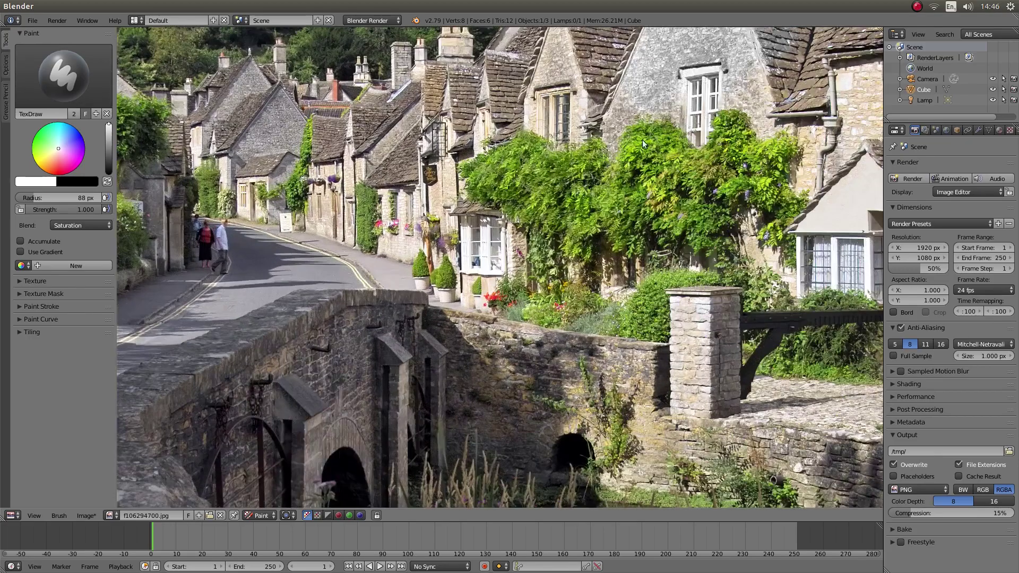
{"action": "scroll", "coordinate": [697, 134], "scroll_direction": "down", "scroll_amount": 1}
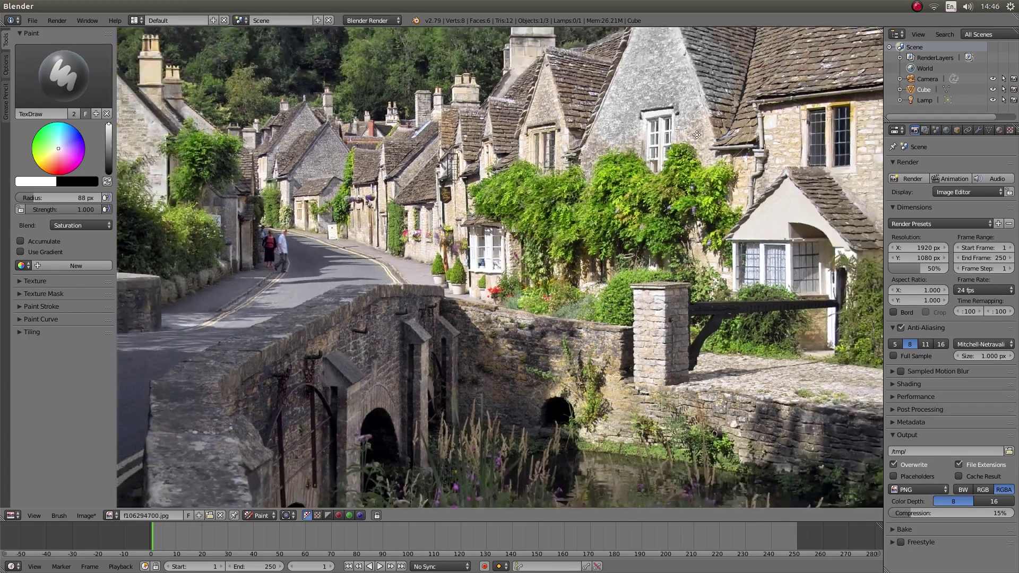
{"action": "scroll", "coordinate": [697, 135], "scroll_direction": "down", "scroll_amount": 2}
{"action": "scroll", "coordinate": [716, 120], "scroll_direction": "up", "scroll_amount": 1}
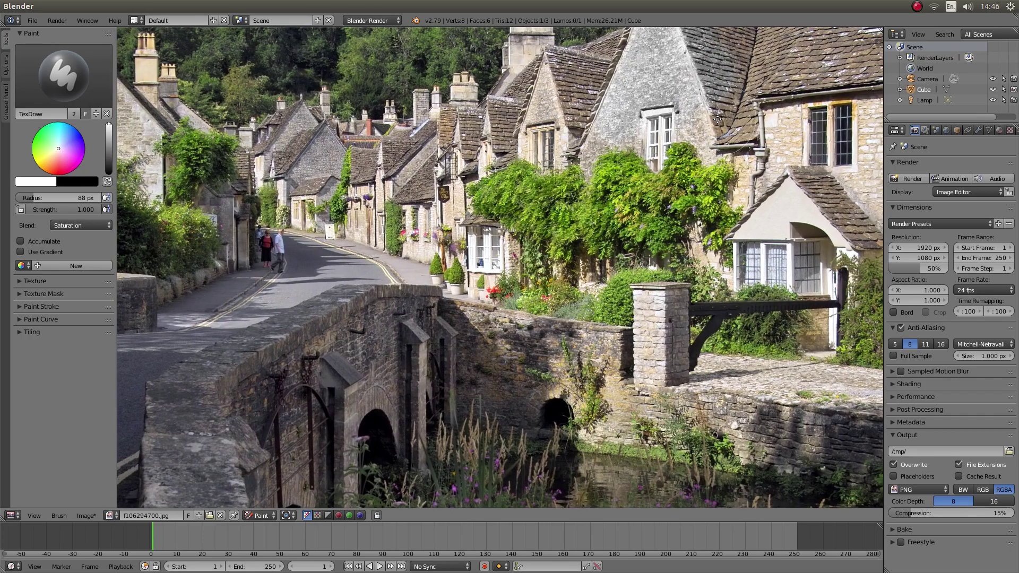
{"action": "scroll", "coordinate": [717, 120], "scroll_direction": "up", "scroll_amount": 1}
{"action": "scroll", "coordinate": [688, 147], "scroll_direction": "up", "scroll_amount": 1}
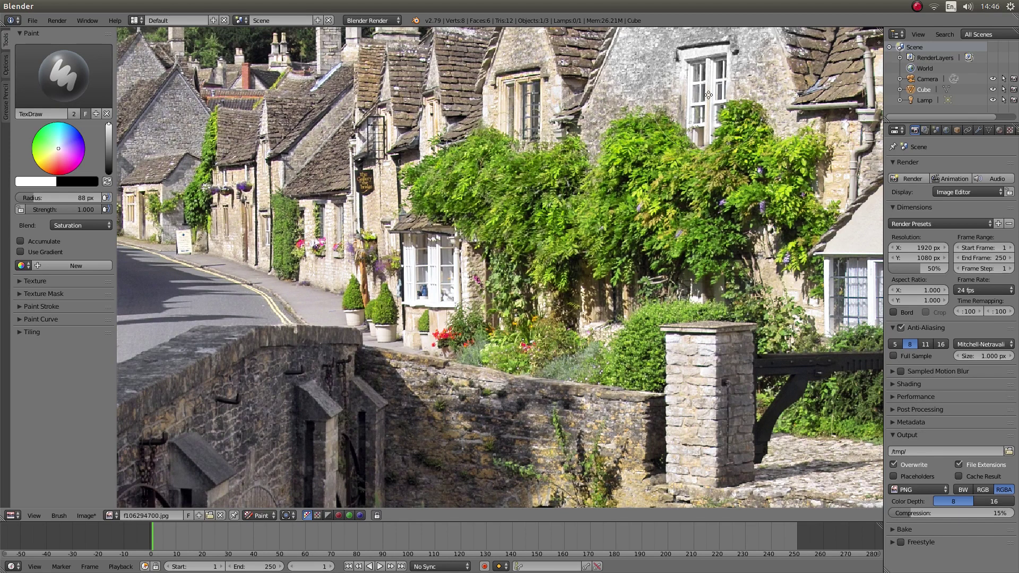
{"action": "middle_click_drag", "start_coordinate": [708, 94], "coordinate": [511, 230]}
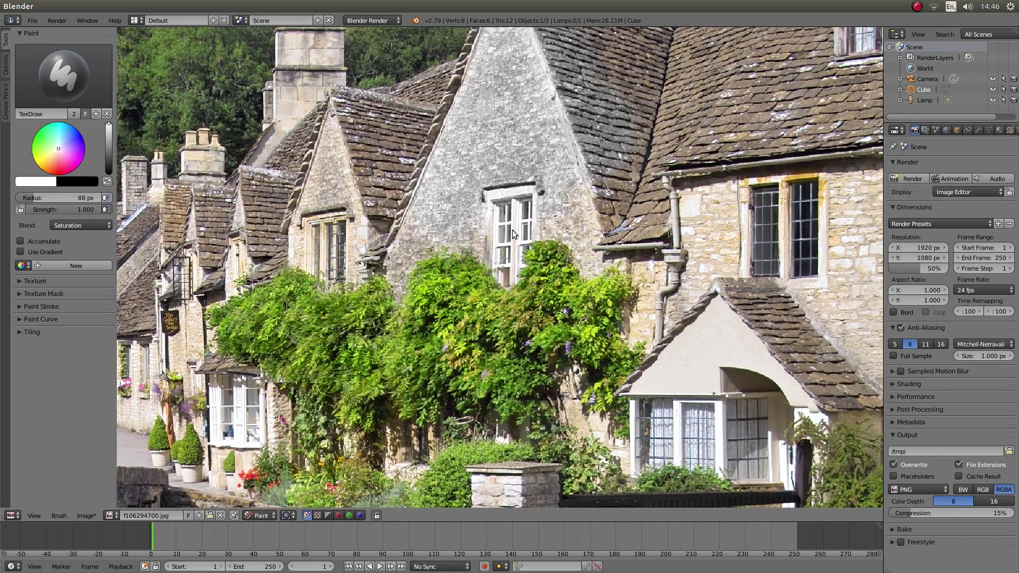
{"action": "scroll", "coordinate": [510, 222], "scroll_direction": "up", "scroll_amount": 2}
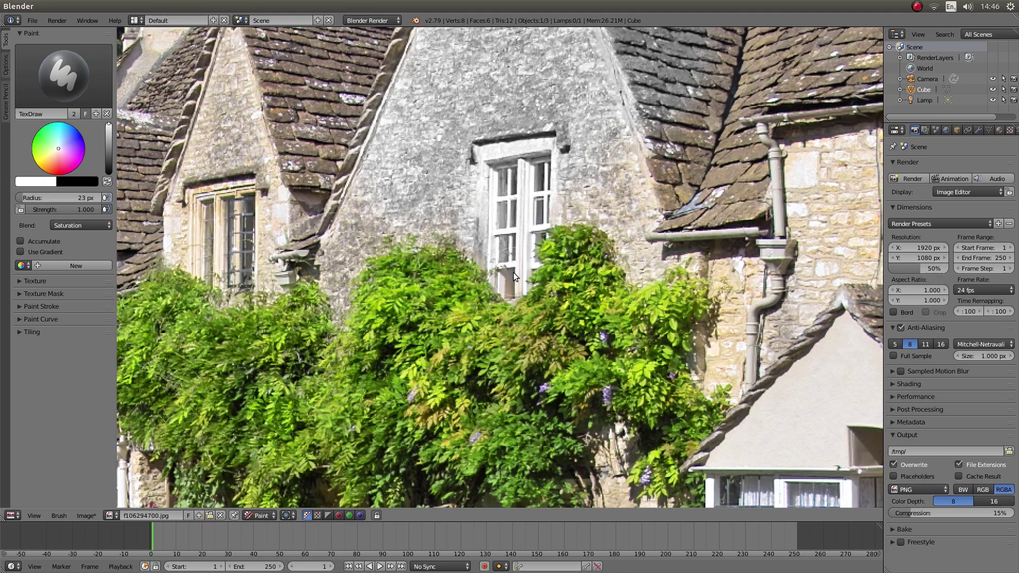
{"action": "scroll", "coordinate": [522, 206], "scroll_direction": "down", "scroll_amount": 5}
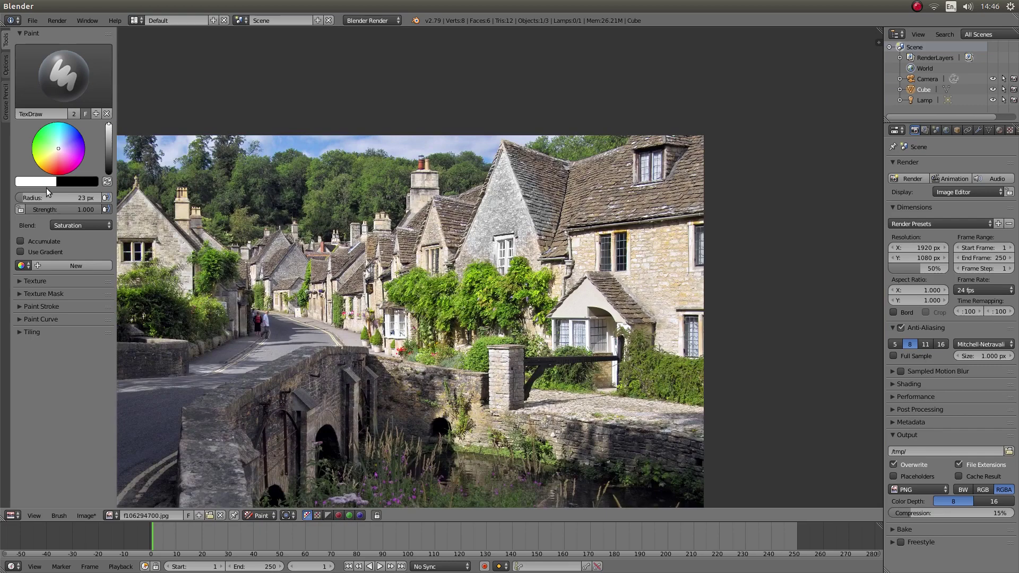
{"action": "left_click", "coordinate": [47, 198]}
- Set the radius to 500 px, fit the photo, and paint one stroke across the whole image
{"action": "type", "text": "500"}
{"action": "key", "text": "Return"}
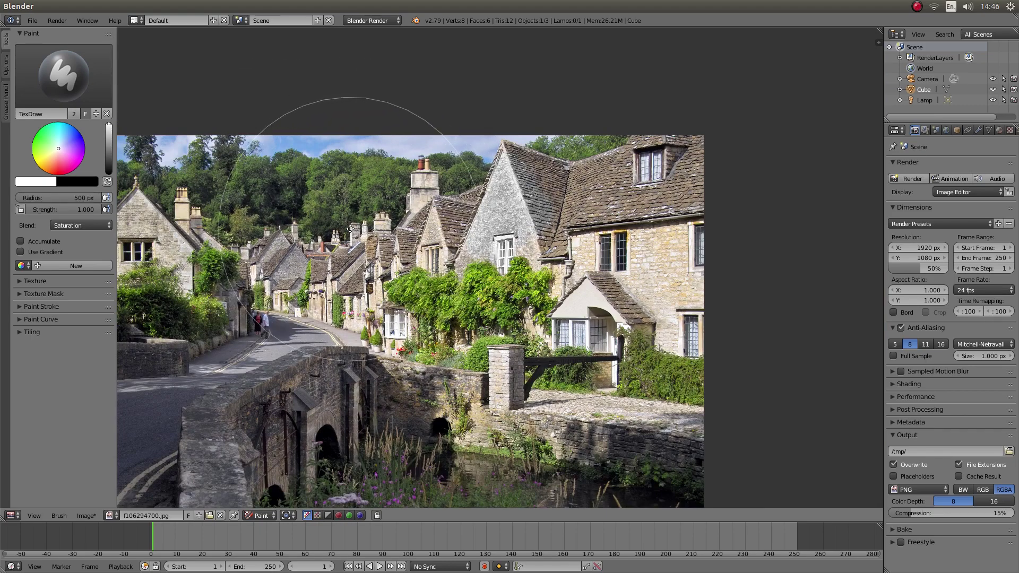
{"action": "key", "text": "Home"}
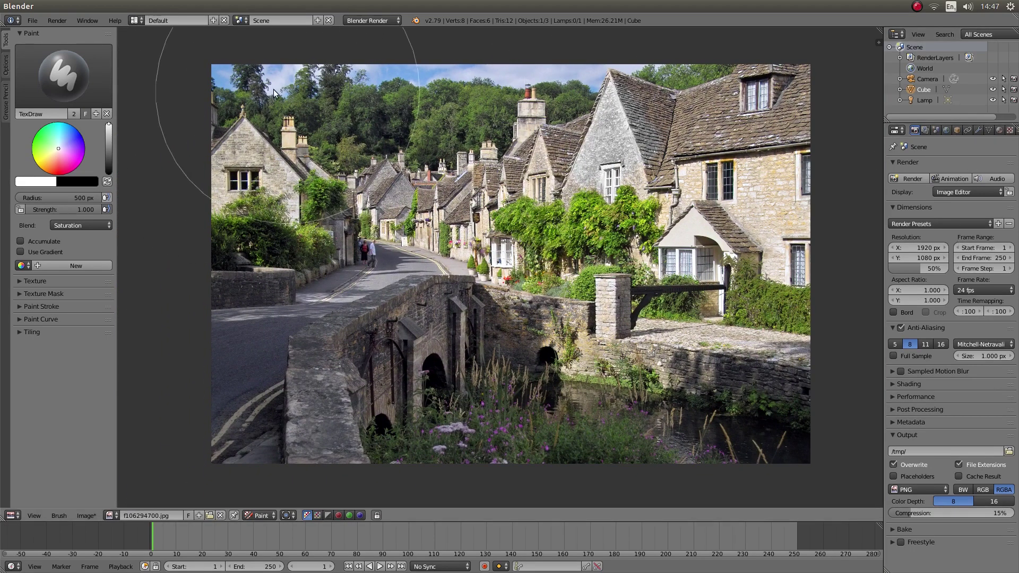
{"action": "mouse_move", "coordinate": [193, 77]}
{"action": "left_mouse_down"}
{"action": "mouse_move", "coordinate": [729, 89]}
{"action": "mouse_move", "coordinate": [759, 202]}
{"action": "mouse_move", "coordinate": [671, 191]}
{"action": "mouse_move", "coordinate": [247, 199]}
{"action": "mouse_move", "coordinate": [360, 297]}
{"action": "mouse_move", "coordinate": [557, 319]}
{"action": "mouse_move", "coordinate": [769, 285]}
{"action": "mouse_move", "coordinate": [788, 370]}
{"action": "mouse_move", "coordinate": [772, 432]}
{"action": "mouse_move", "coordinate": [295, 442]}
{"action": "mouse_move", "coordinate": [263, 423]}
{"action": "mouse_move", "coordinate": [259, 401]}
{"action": "mouse_move", "coordinate": [396, 337]}
{"action": "mouse_move", "coordinate": [319, 307]}
{"action": "mouse_move", "coordinate": [557, 377]}
{"action": "mouse_move", "coordinate": [573, 361]}
{"action": "mouse_move", "coordinate": [714, 361]}
{"action": "mouse_move", "coordinate": [751, 171]}
{"action": "mouse_move", "coordinate": [510, 32]}
{"action": "mouse_move", "coordinate": [297, 118]}
{"action": "mouse_move", "coordinate": [273, 351]}
{"action": "mouse_move", "coordinate": [511, 434]}
{"action": "mouse_move", "coordinate": [849, 440]}
{"action": "mouse_move", "coordinate": [796, 96]}
{"action": "mouse_move", "coordinate": [527, 137]}
{"action": "left_mouse_up"}
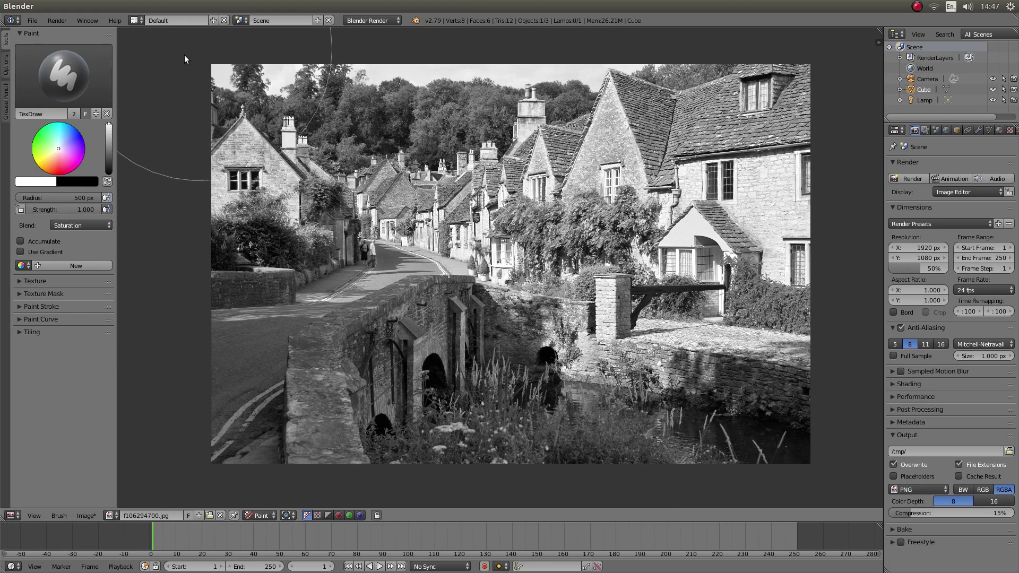
- Open Save As Image in the Desktop folder and enter the file name CASTLE COMBE
{"action": "left_click", "coordinate": [88, 516]}
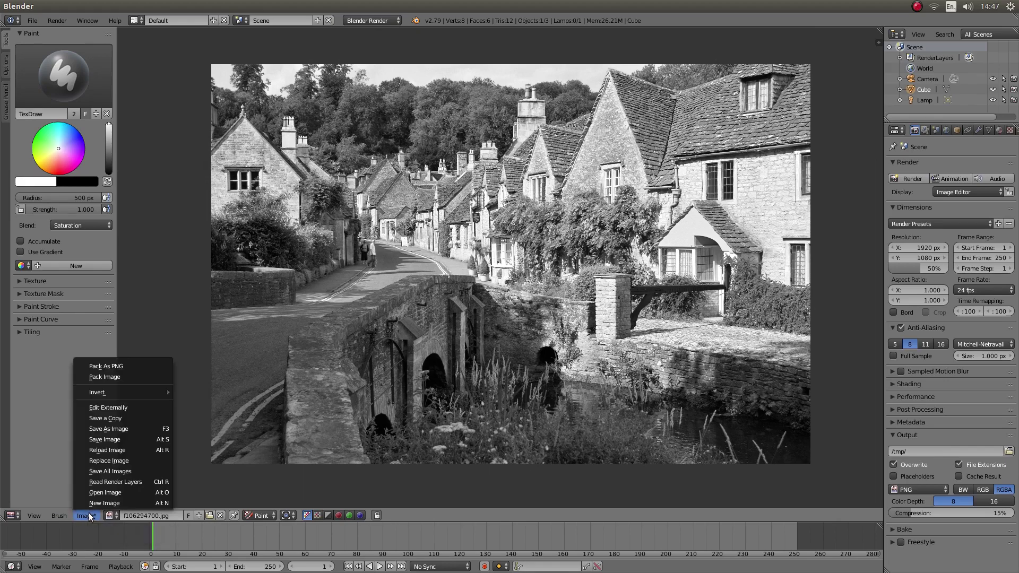
{"action": "left_click", "coordinate": [125, 428]}
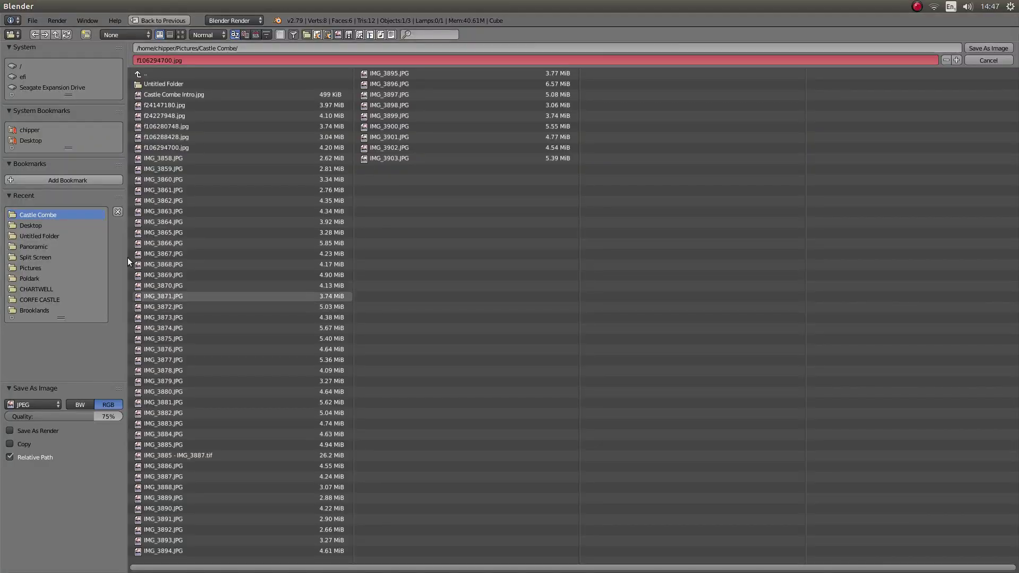
{"action": "left_click", "coordinate": [34, 140]}
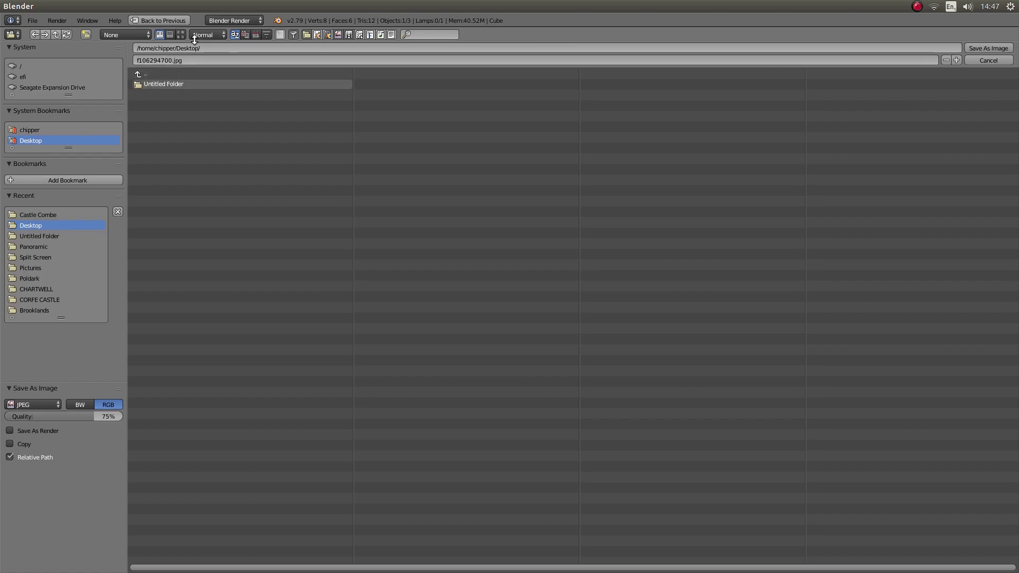
{"action": "left_click", "coordinate": [181, 60]}
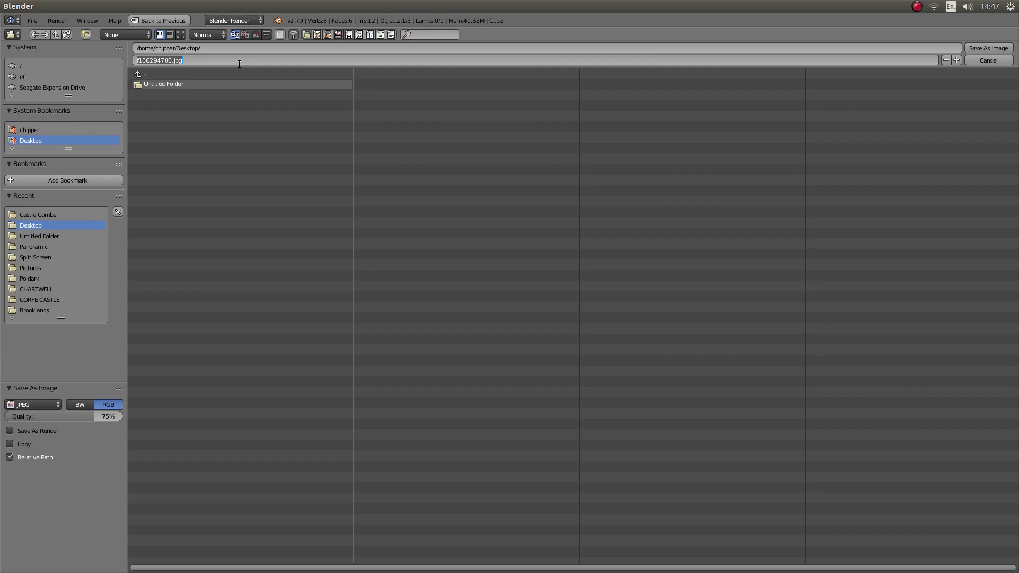
{"action": "type", "text": "CASTLE COMBE"}
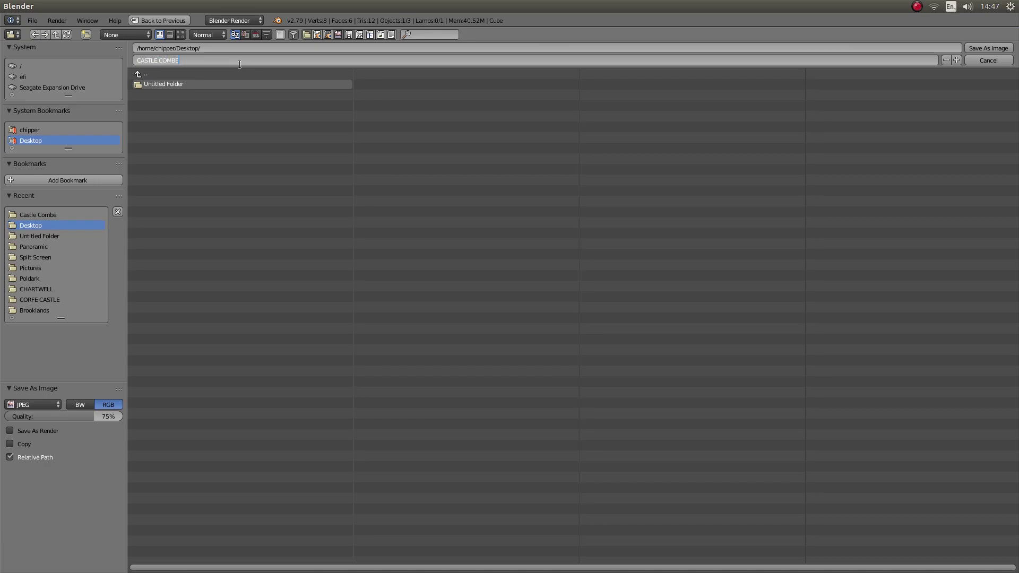
- Save the image as CASTLE COMBE.jpg, then open it from the desktop in a maximised Image Viewer
{"action": "left_click", "coordinate": [985, 48]}
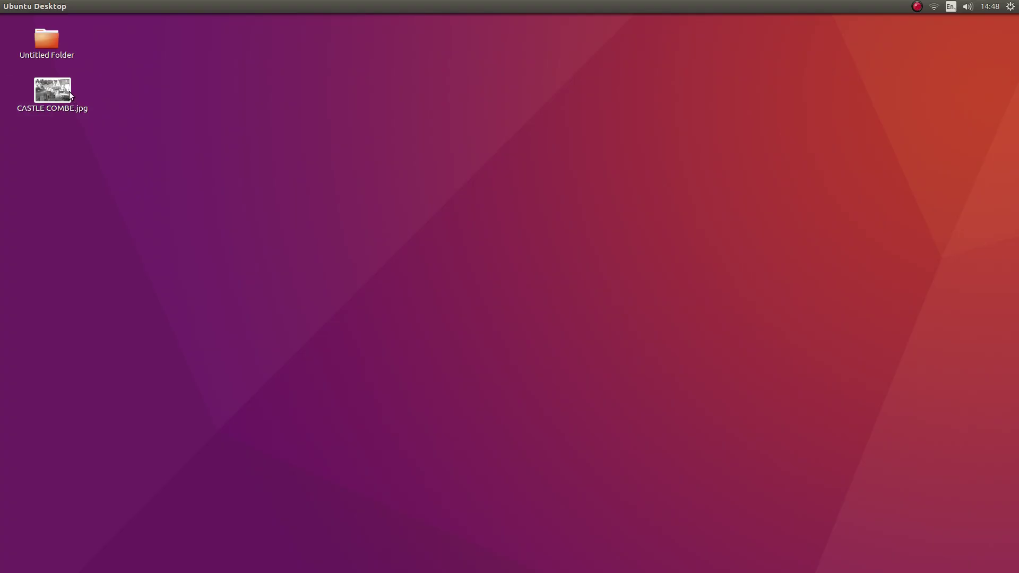
{"action": "double_click", "coordinate": [68, 91]}
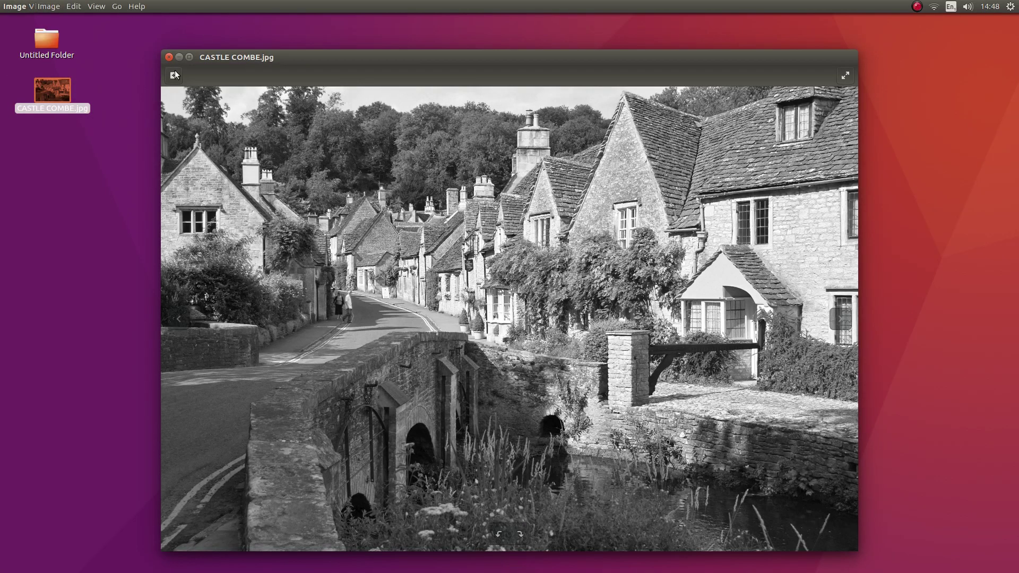
{"action": "left_click", "coordinate": [189, 57]}
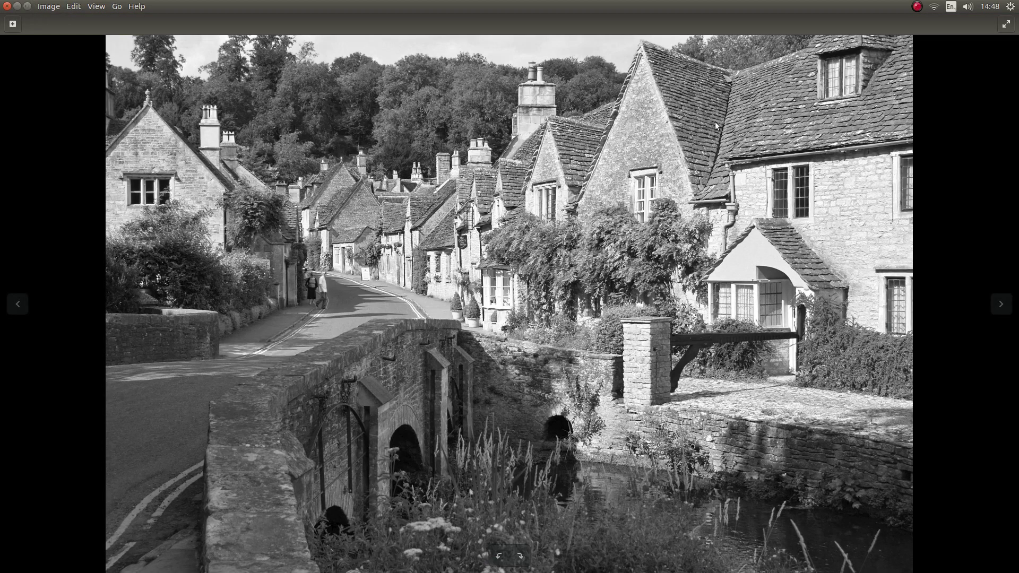